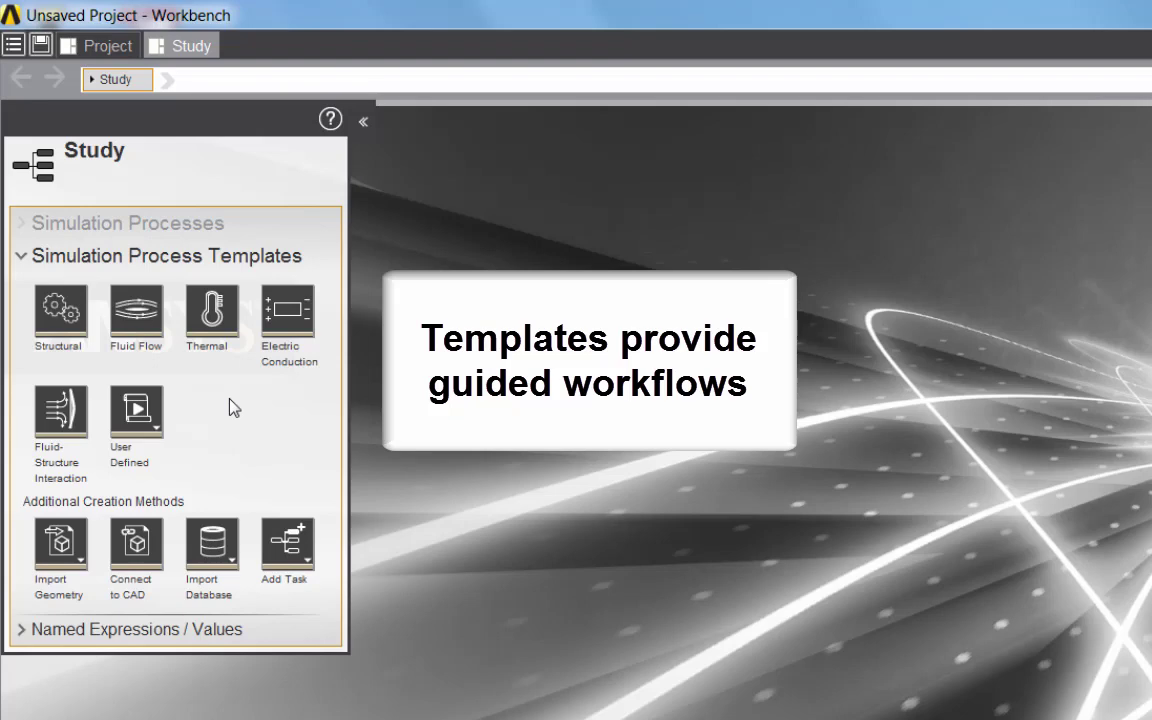
# - Create a Structural-template simulation process set to Structural only and Static
pyautogui.click(60, 310)
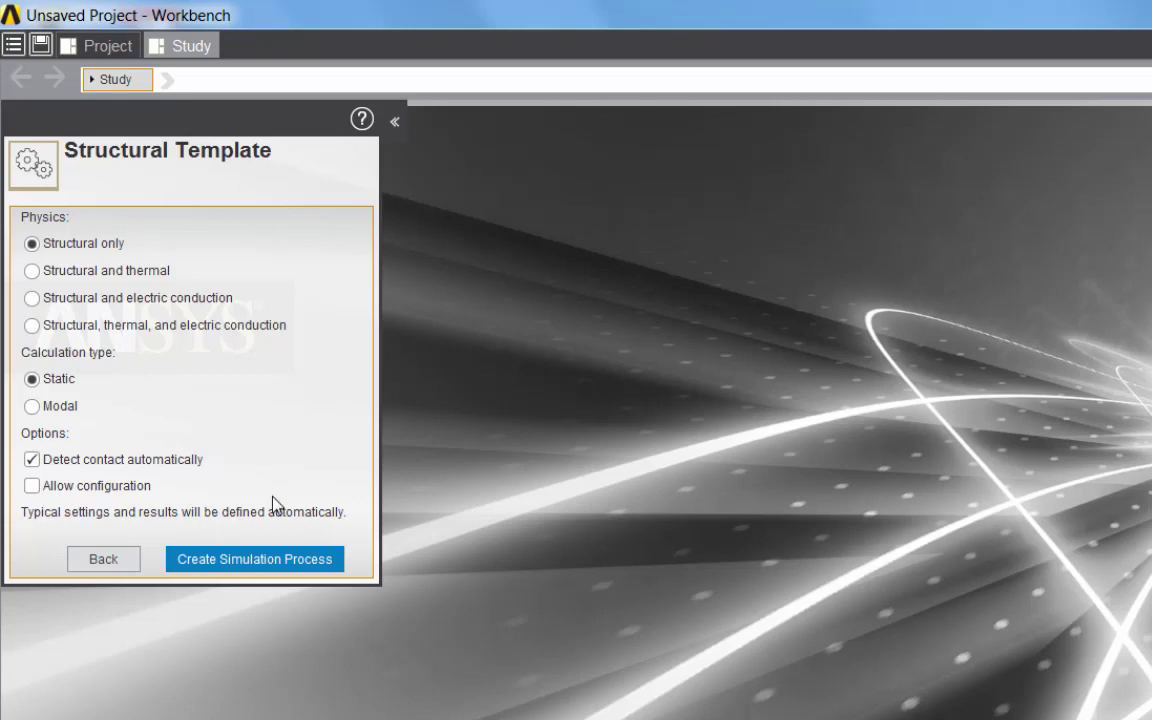
pyautogui.click(291, 566)
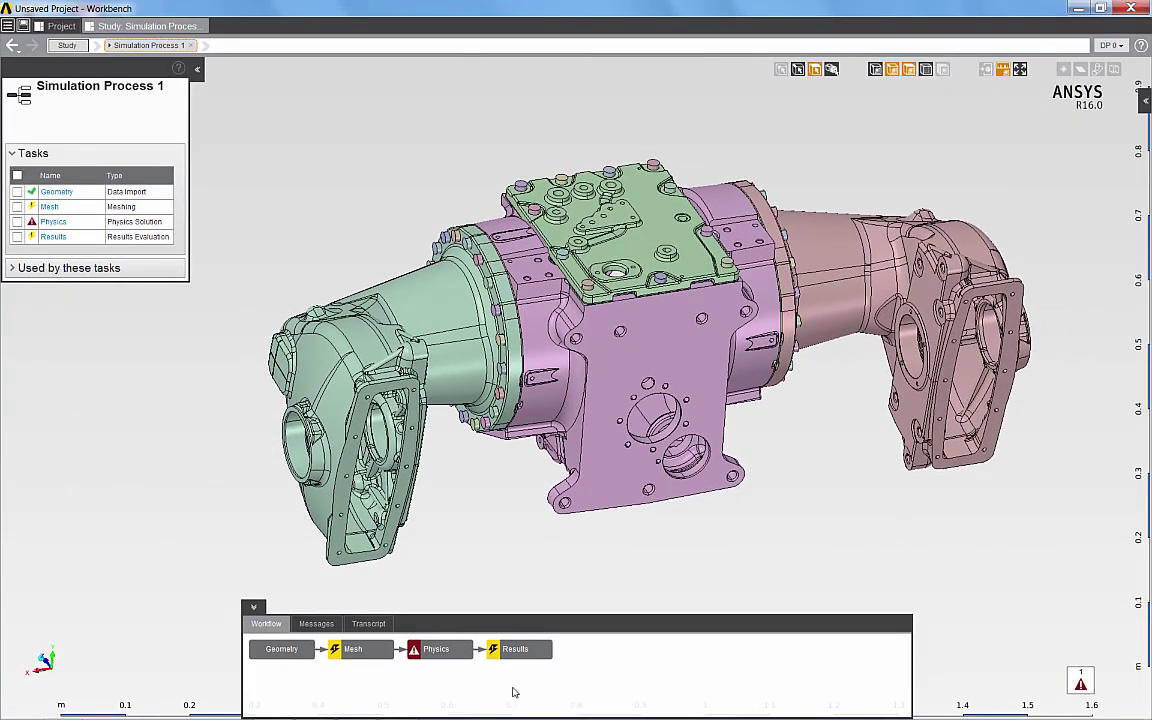
# - Open the Mesh task to view its predefined structural mesh settings
pyautogui.click(361, 653)
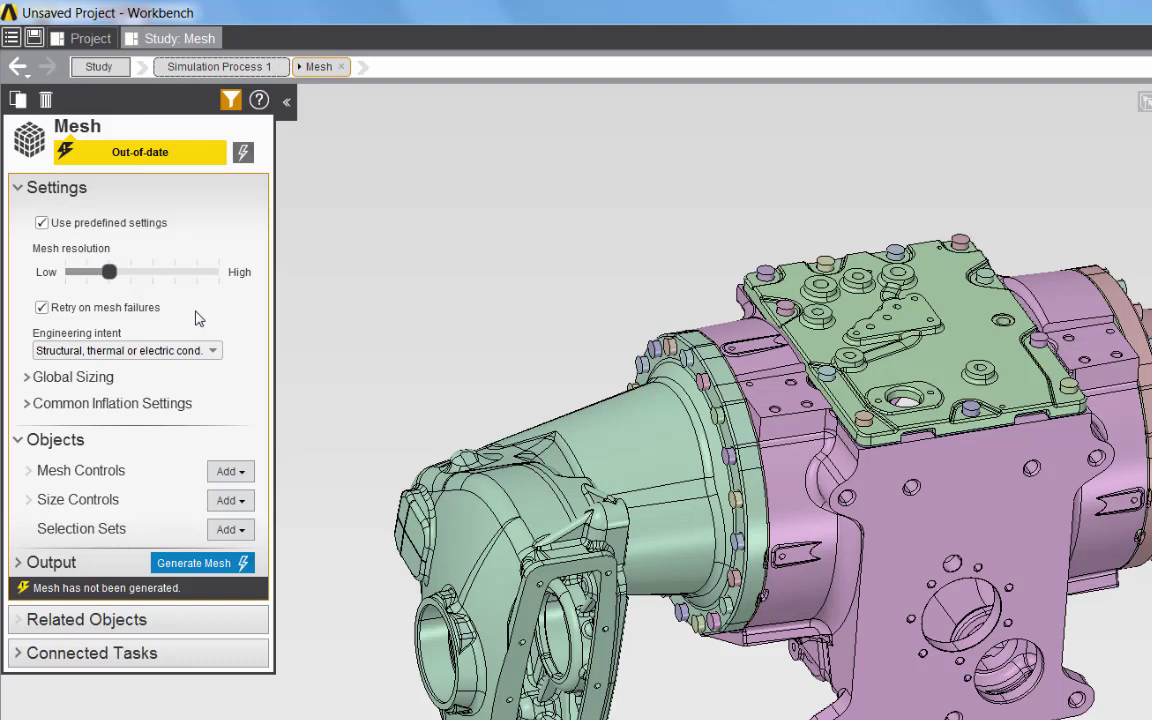
# - Generate the mesh on the axle assembly so the Mesh task becomes up-to-date
pyautogui.click(244, 152)
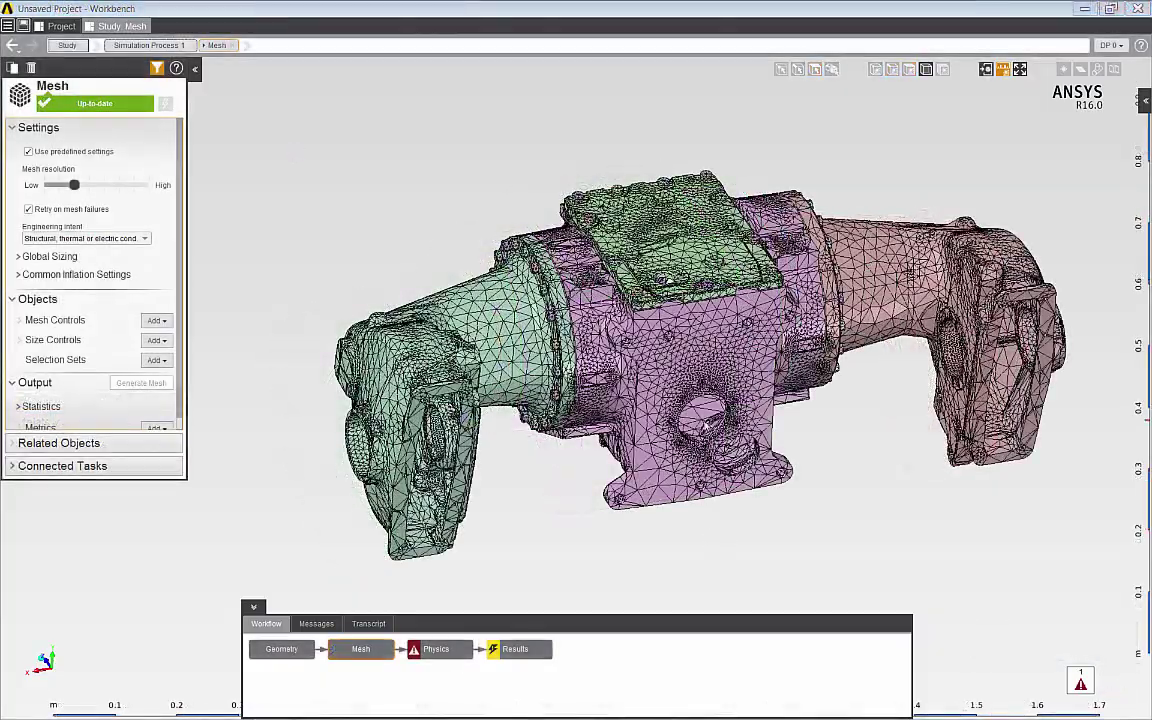
# - Orbit the meshed model and zoom in on the top plate to inspect the triangulated mesh
pyautogui.moveTo(735, 424); pyautogui.dragTo(1076, 424, button='middle')
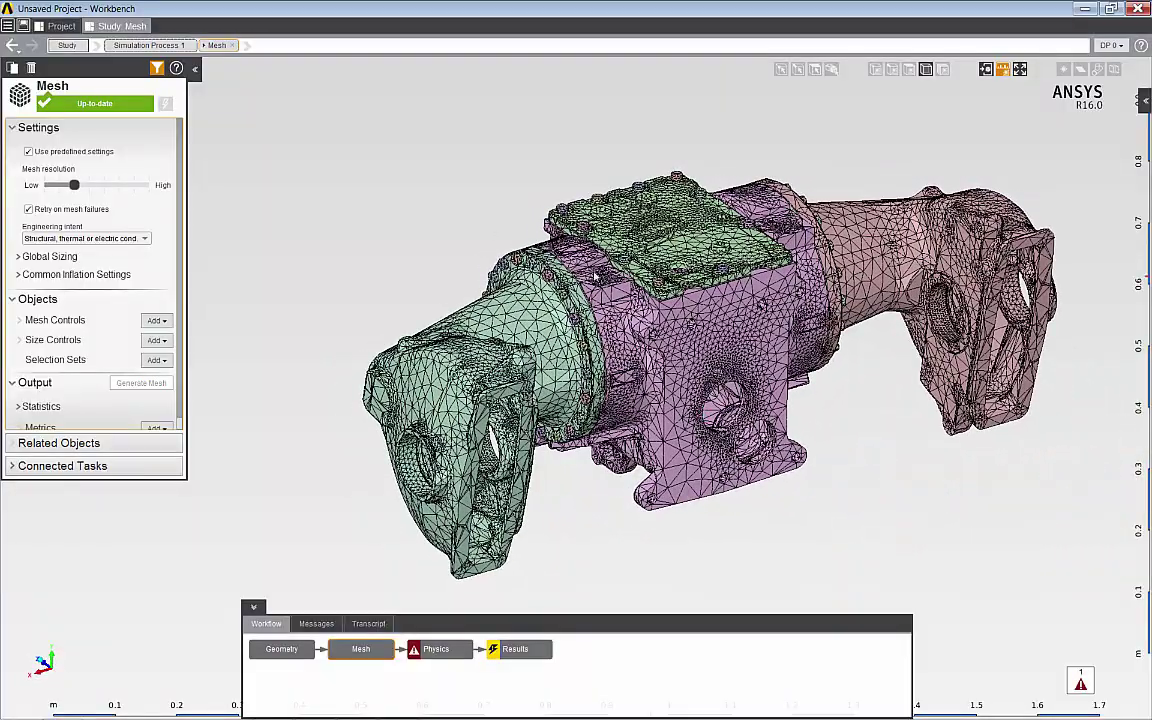
pyautogui.moveTo(549, 211); pyautogui.dragTo(636, 316)
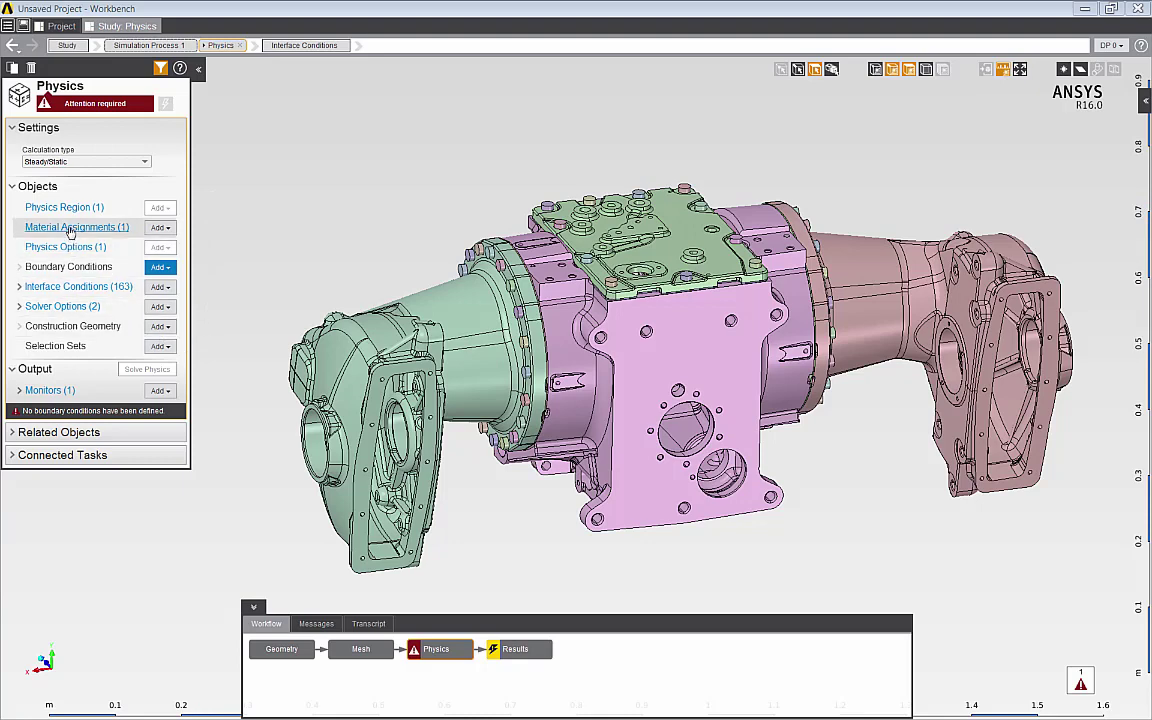
# - List the 163 interface conditions with the model translucent, inspect Connection 12, and select the right flange face
pyautogui.click(85, 289)
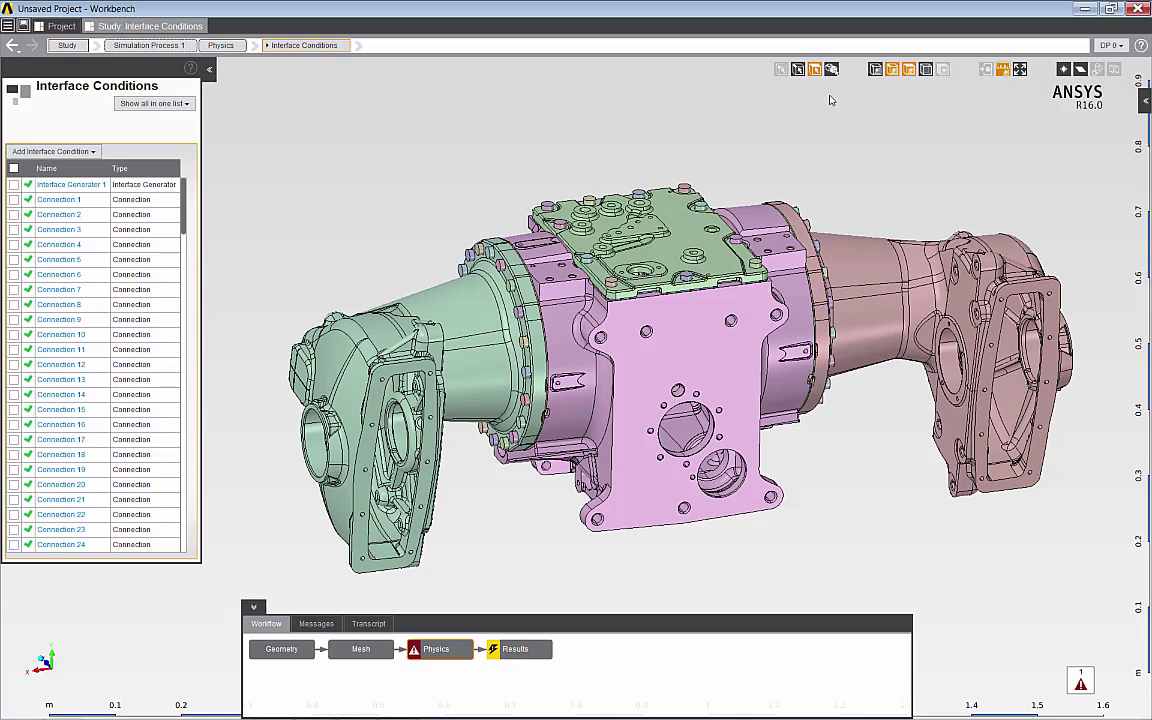
pyautogui.click(926, 70)
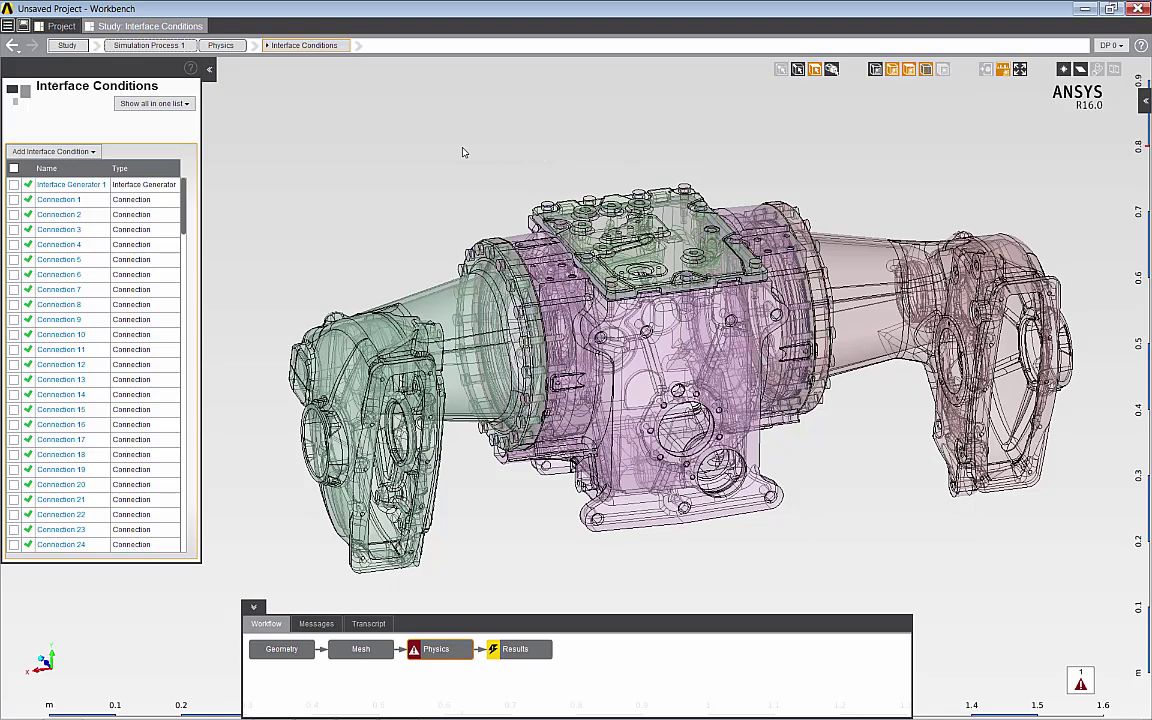
pyautogui.moveTo(469, 150); pyautogui.dragTo(764, 347, button='right')
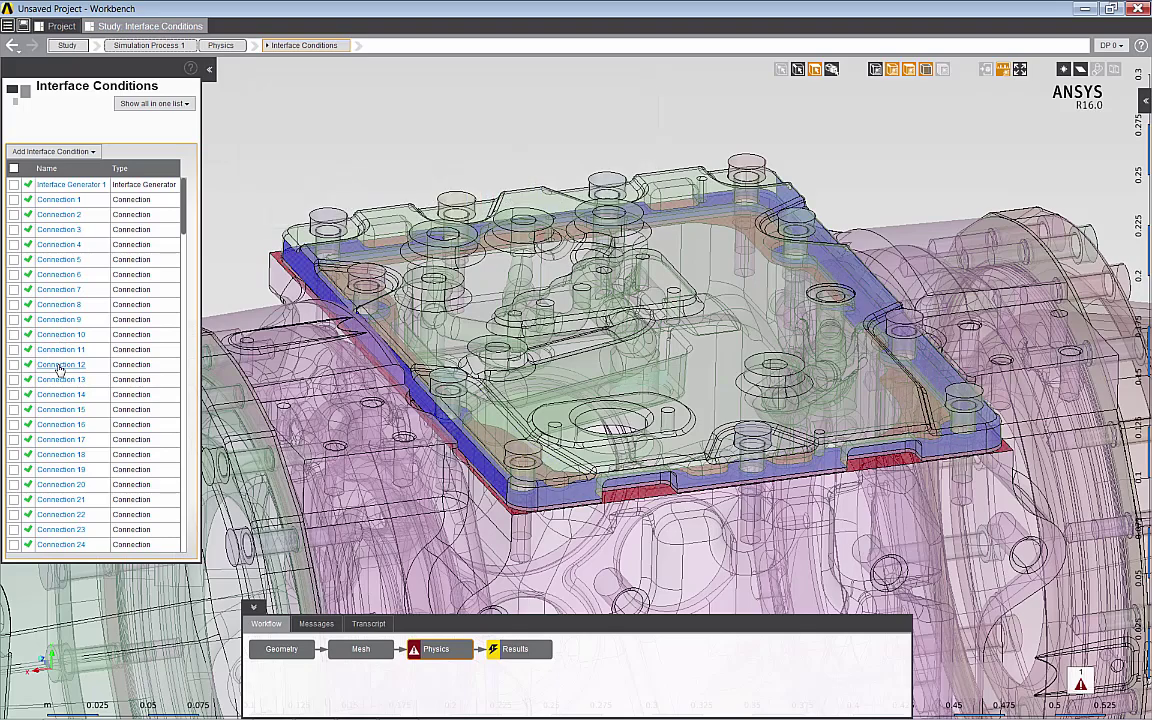
pyautogui.click(58, 366)
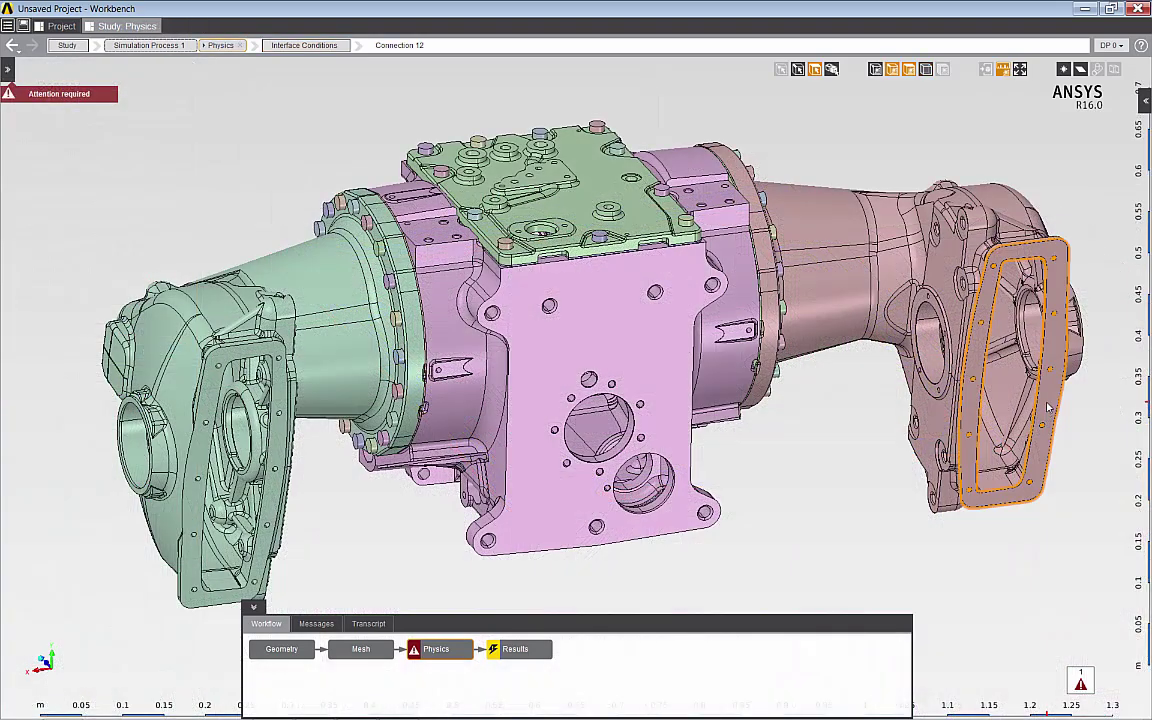
pyautogui.click(1049, 407)
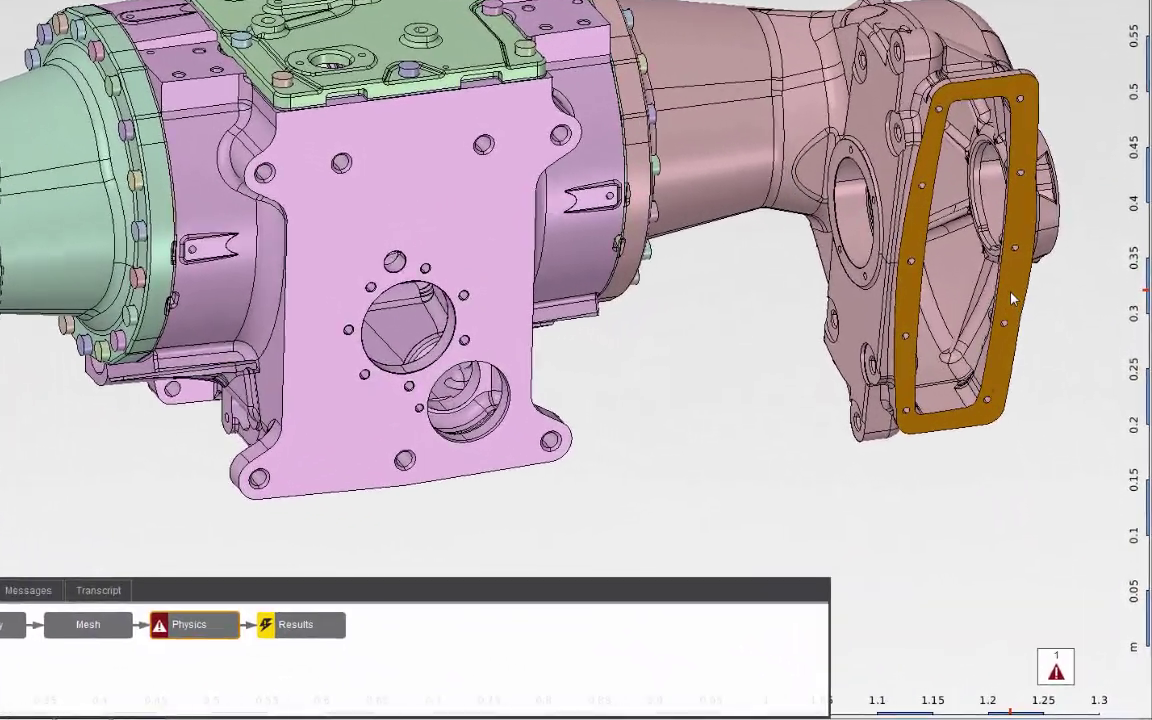
# - Add Moment 1 to the right flange face with an X component of 70000 N m
pyautogui.rightClick(915, 368)
pyautogui.moveTo(1003, 378)
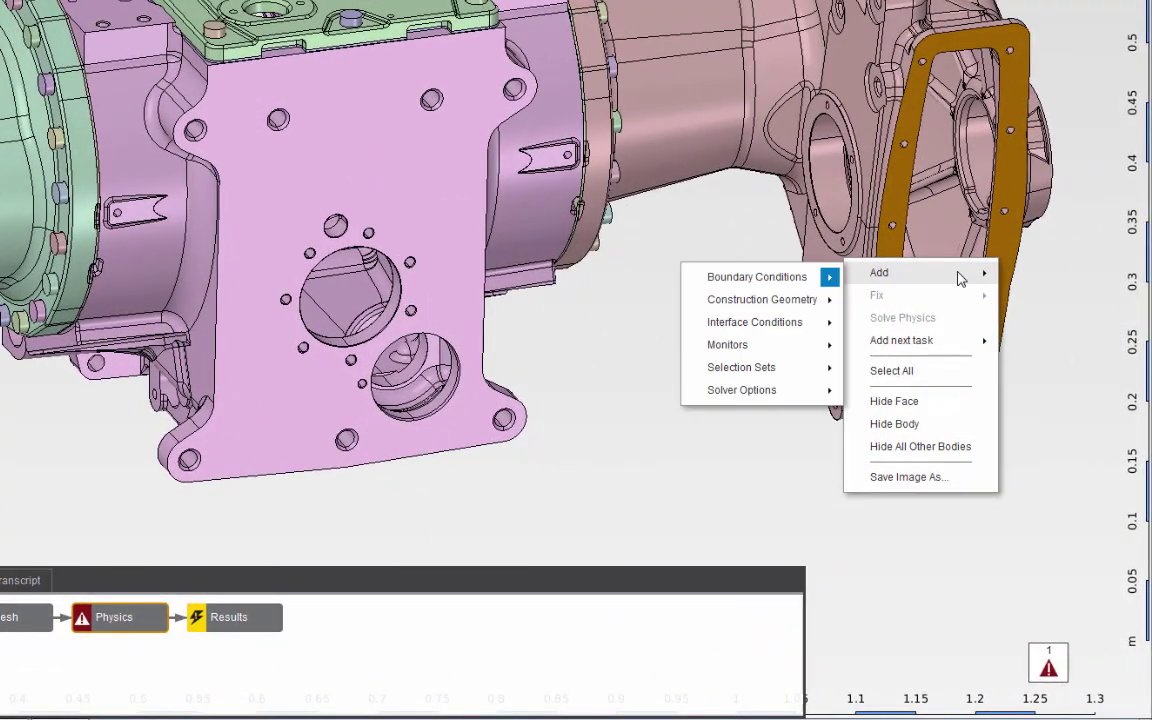
pyautogui.moveTo(810, 276)
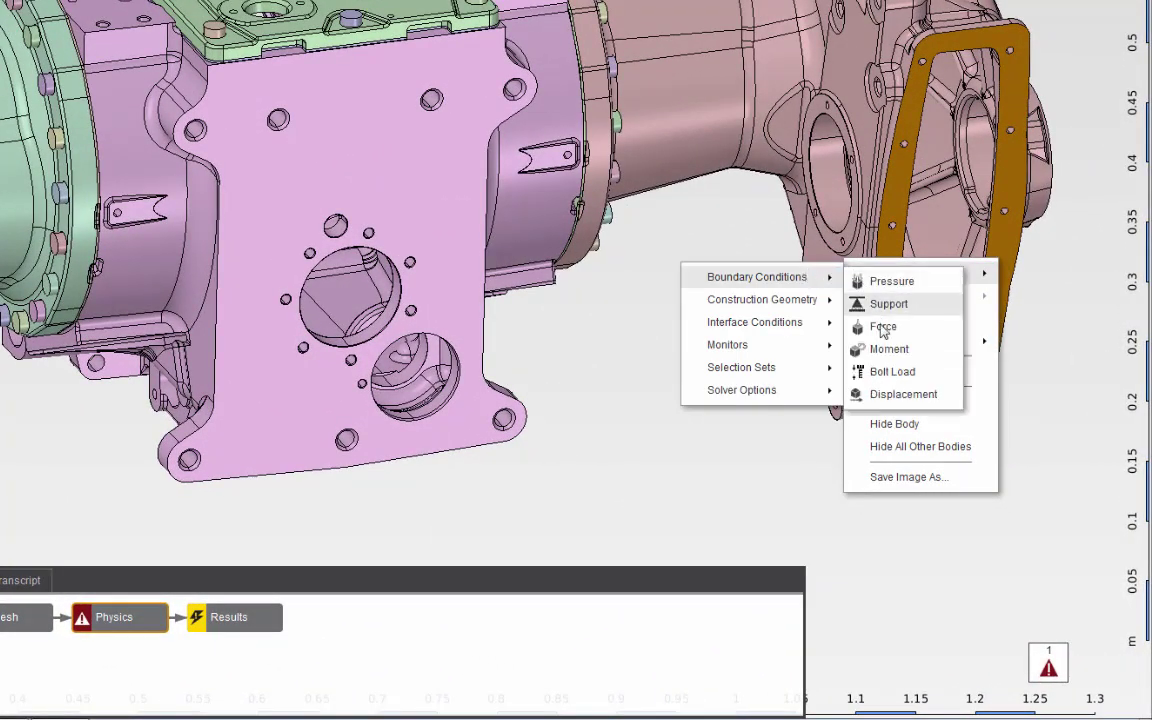
pyautogui.click(888, 349)
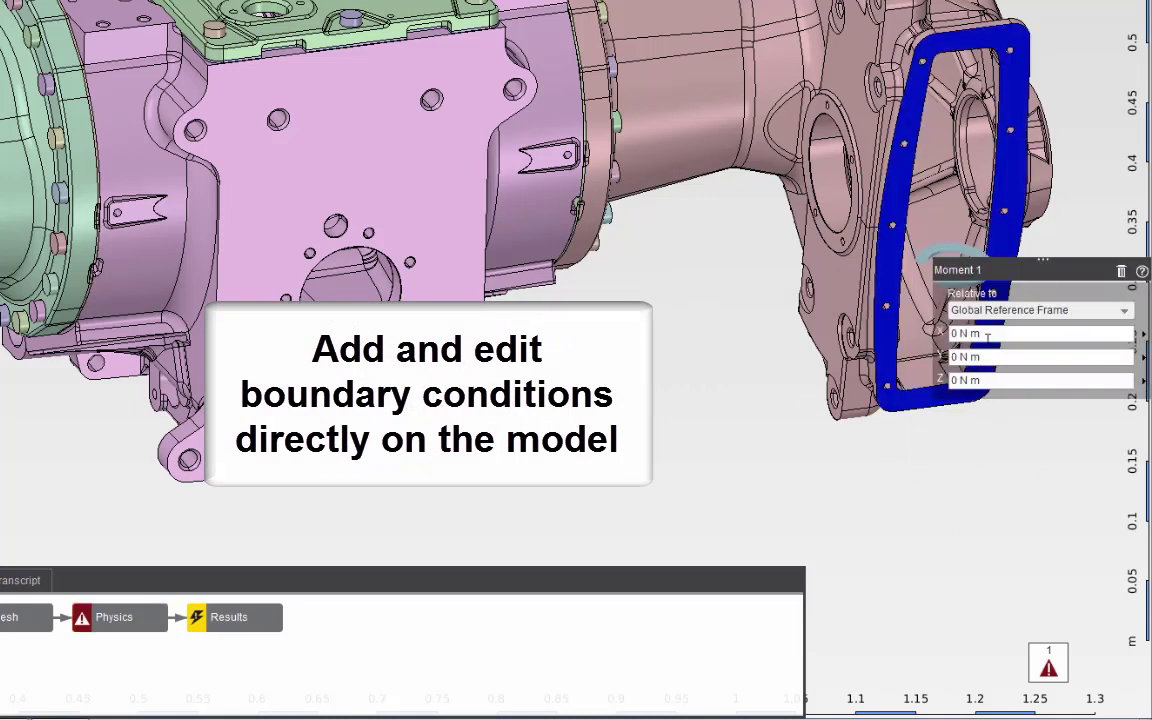
pyautogui.click(990, 336)
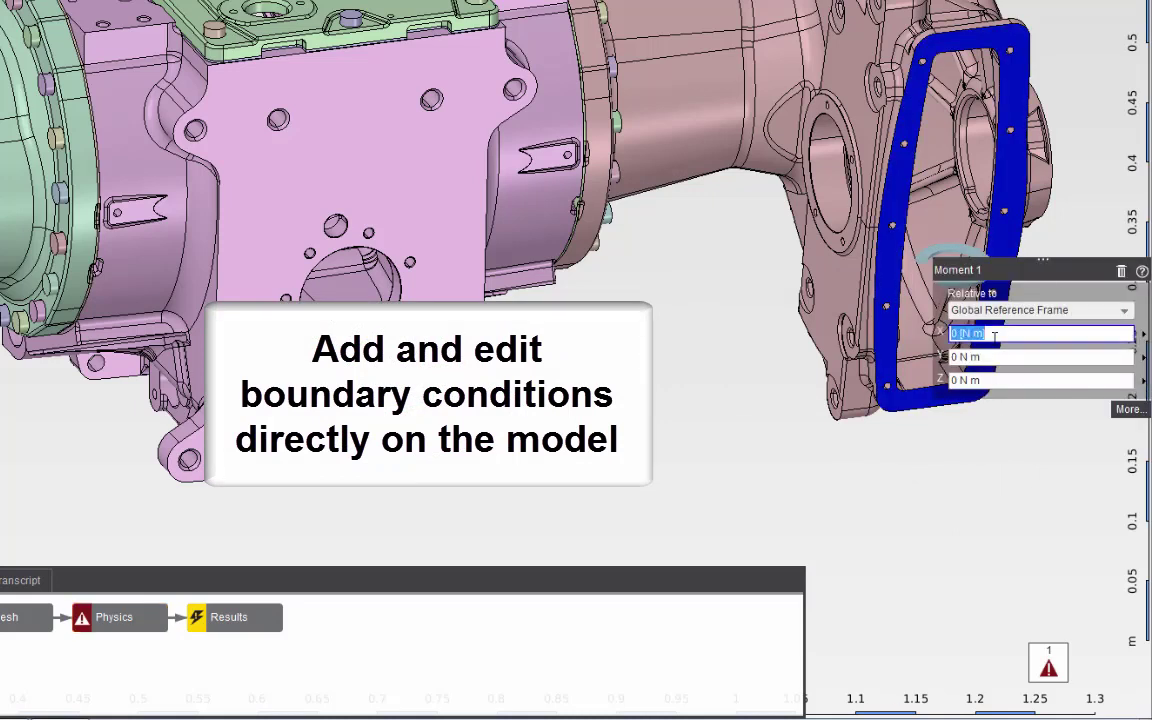
pyautogui.write('70000')
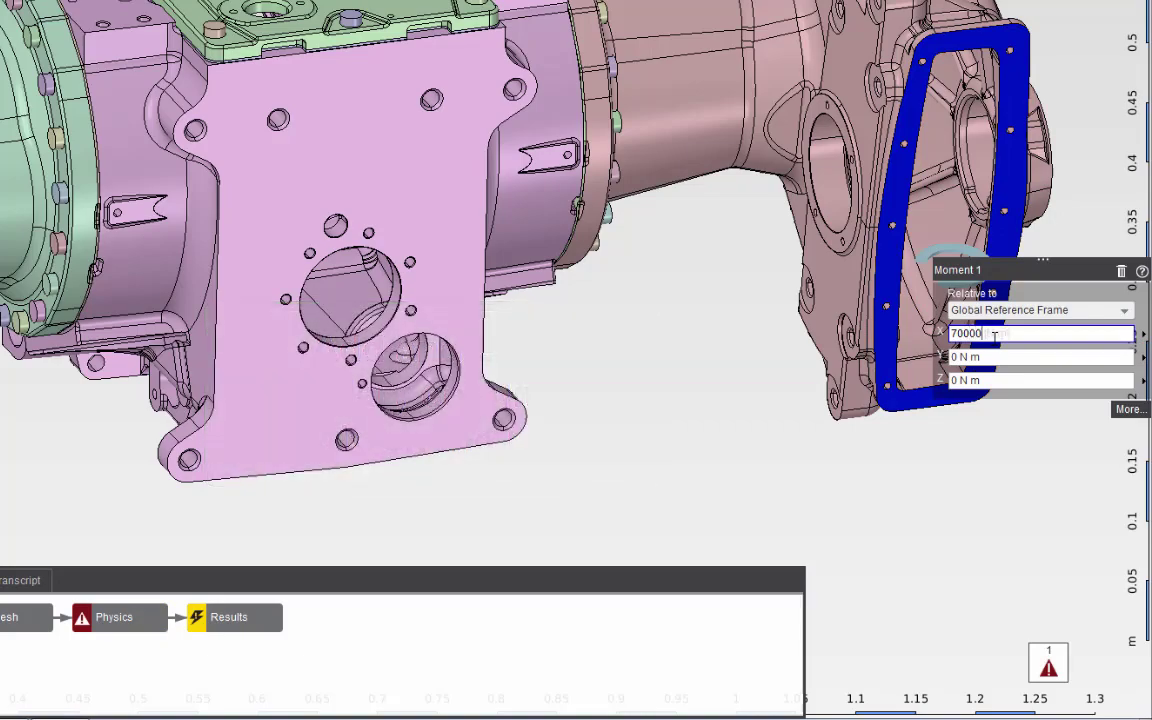
pyautogui.press('Return')
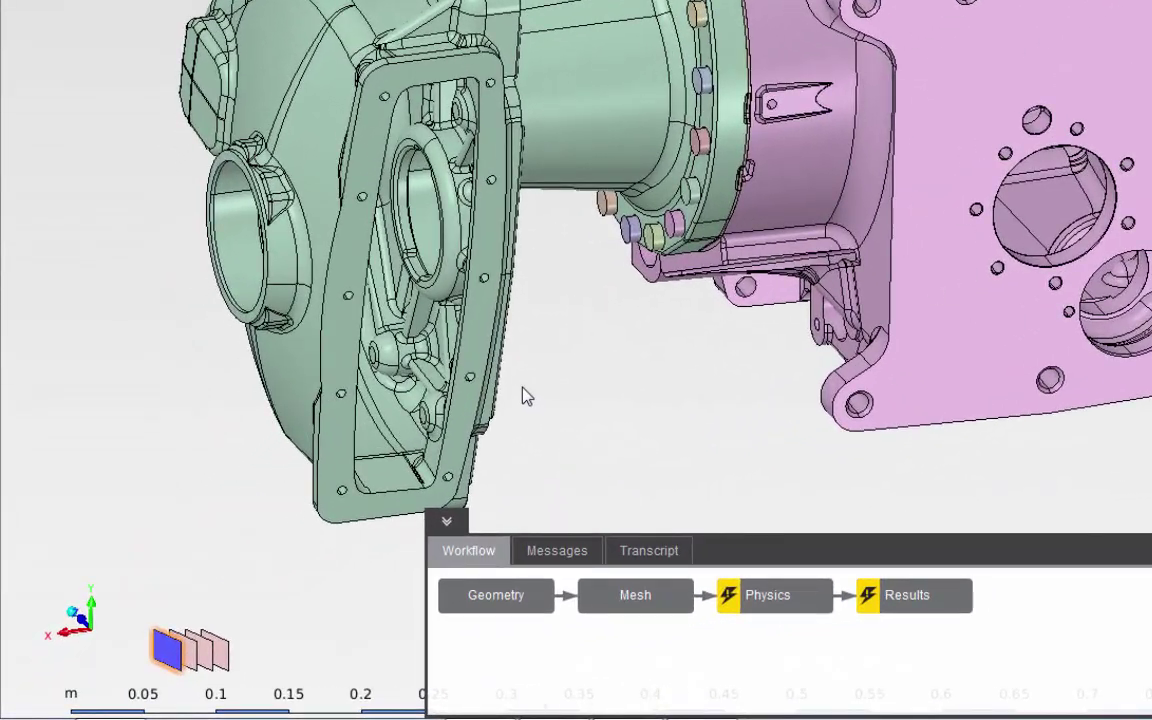
# - Add a fixed Support 1 on the flange face at the axle's left end
pyautogui.click(478, 342)
pyautogui.rightClick(478, 342)
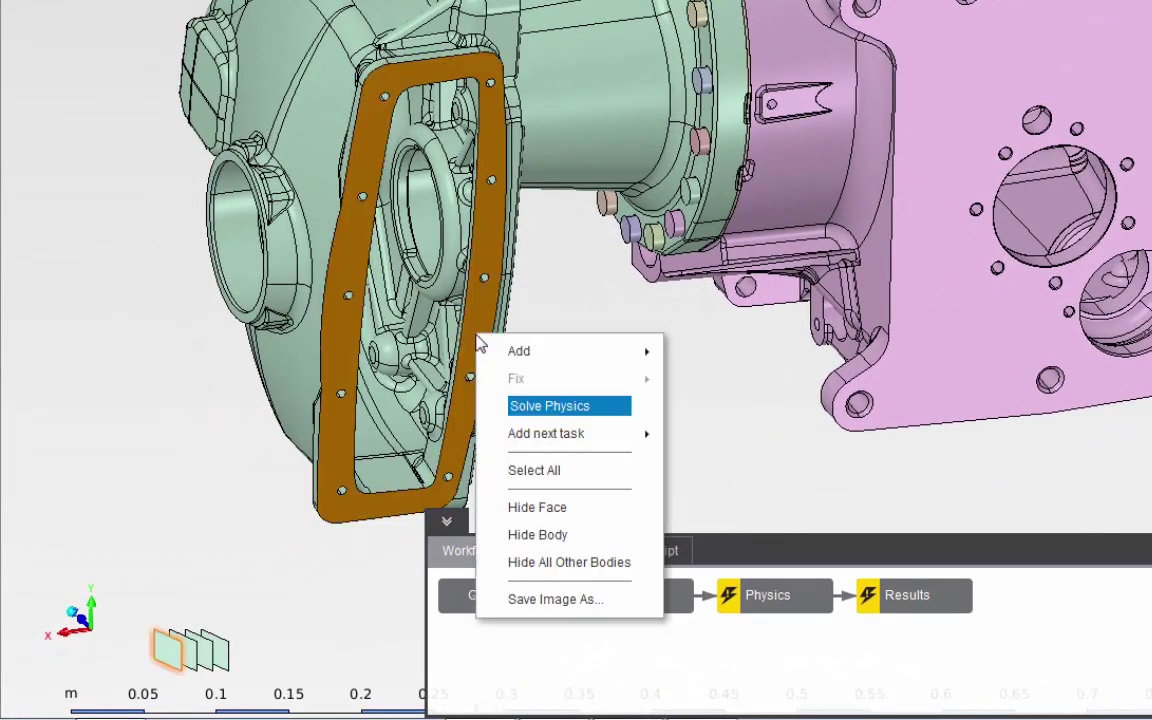
pyautogui.moveTo(482, 346)
pyautogui.moveTo(777, 368)
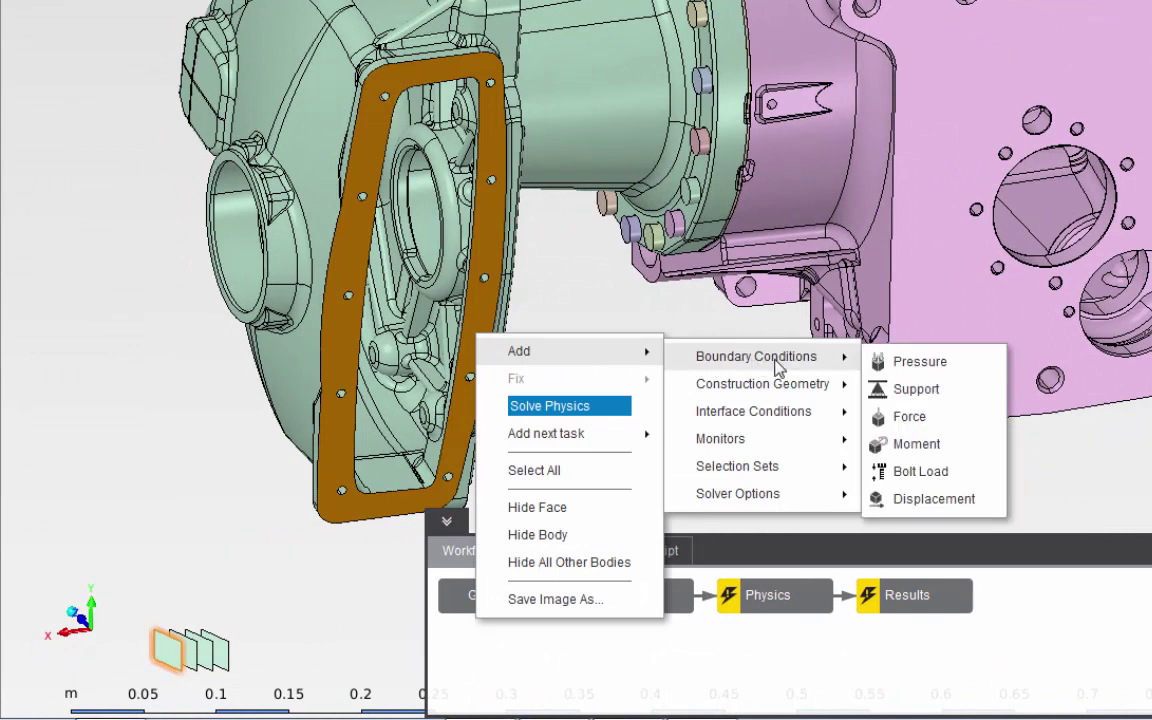
pyautogui.click(930, 393)
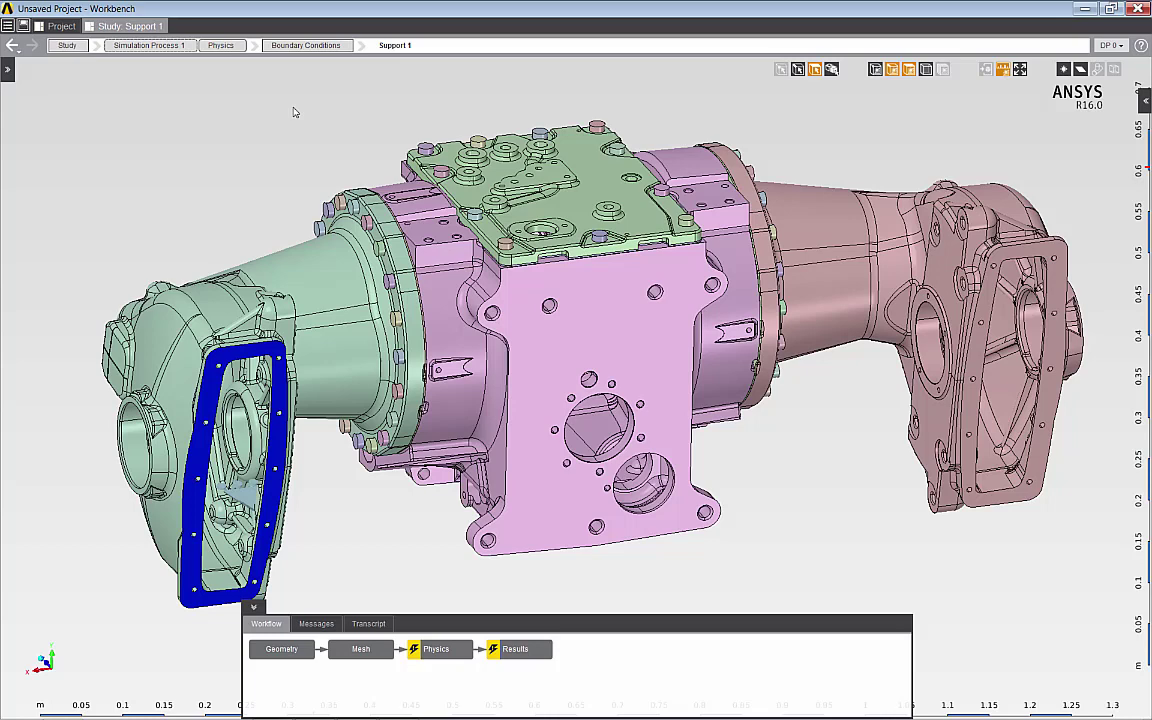
# - In the Boundary Conditions overview, display where Moment 1 and Support 1 are applied
pyautogui.click(265, 46)
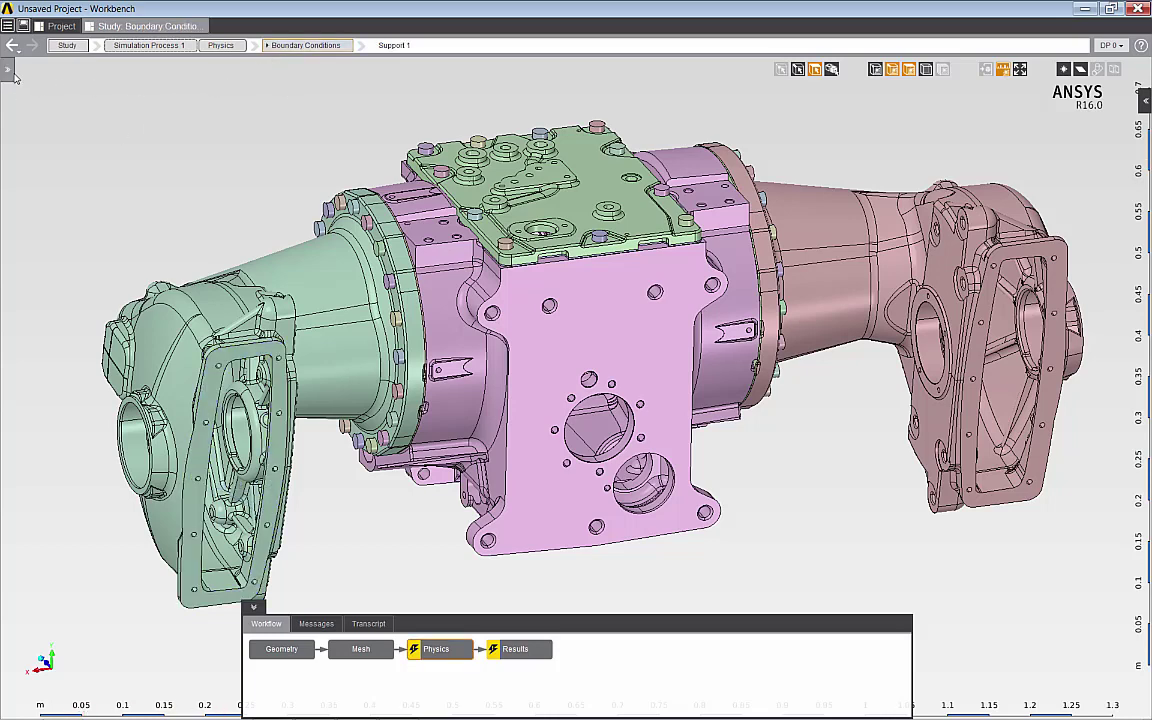
pyautogui.moveTo(15, 78)
pyautogui.click(13, 184)
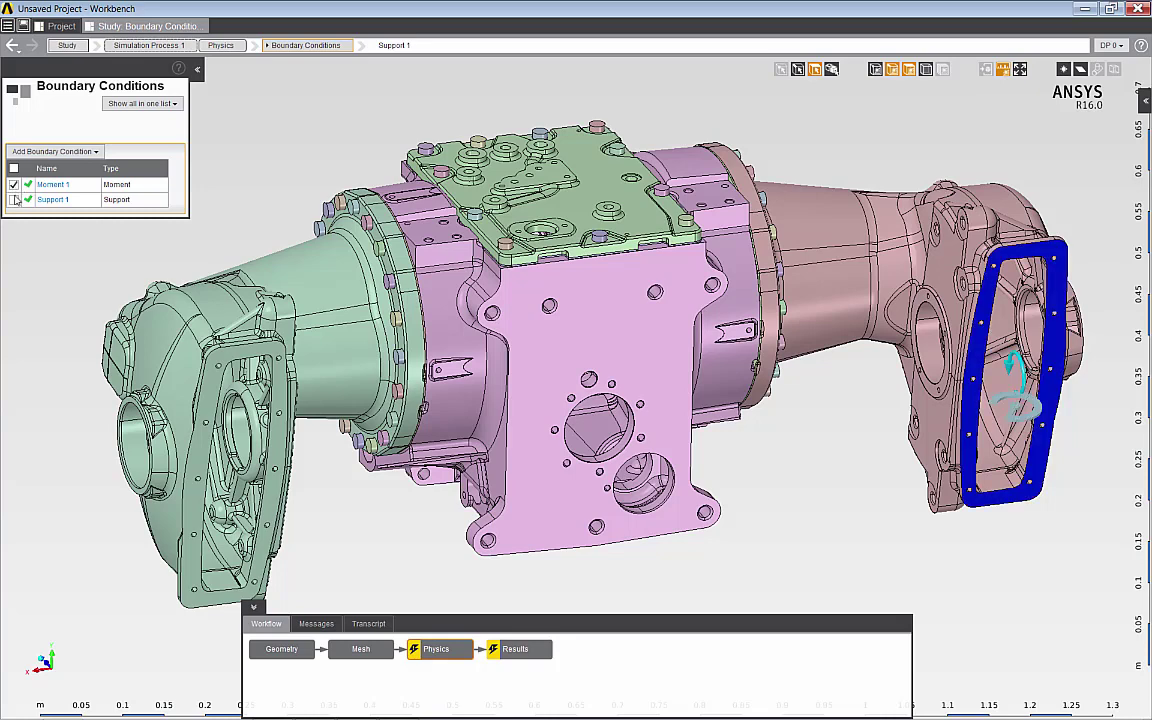
pyautogui.click(13, 199)
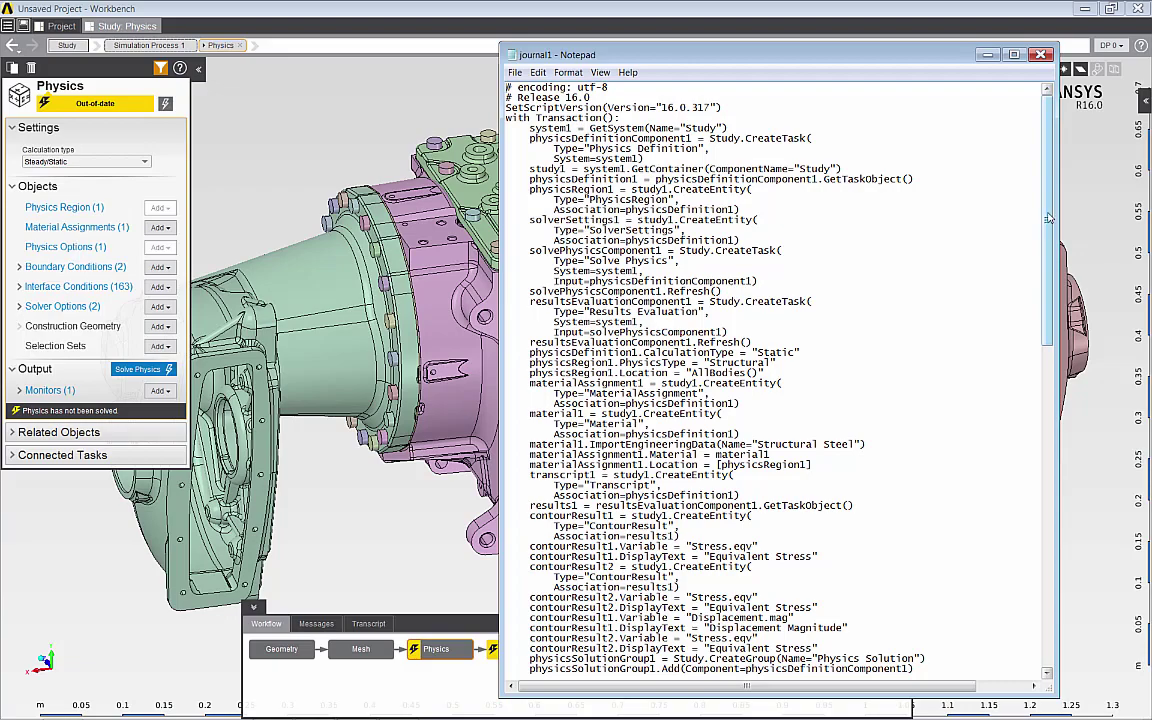
# - Scroll through the journal1 script, then call up the Results node's context menu
pyautogui.moveTo(1048, 218)
pyautogui.mouseDown()
pyautogui.moveTo(1052, 340)
pyautogui.moveTo(1047, 213)
pyautogui.mouseUp()
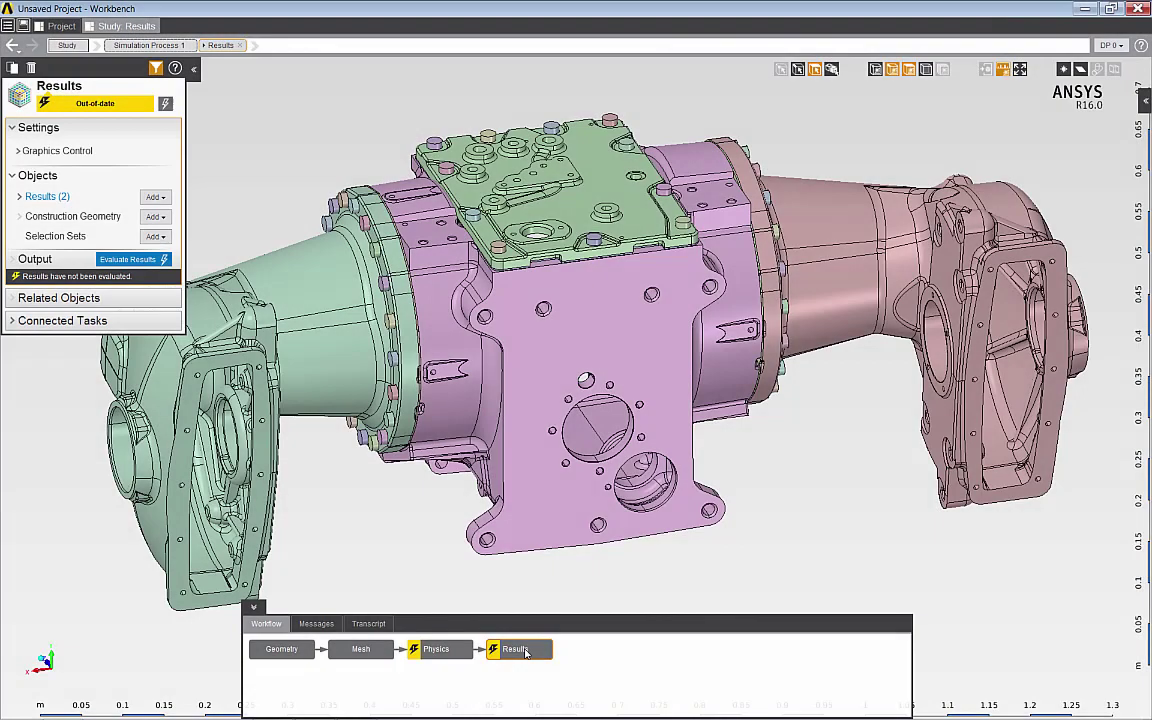
pyautogui.rightClick(528, 651)
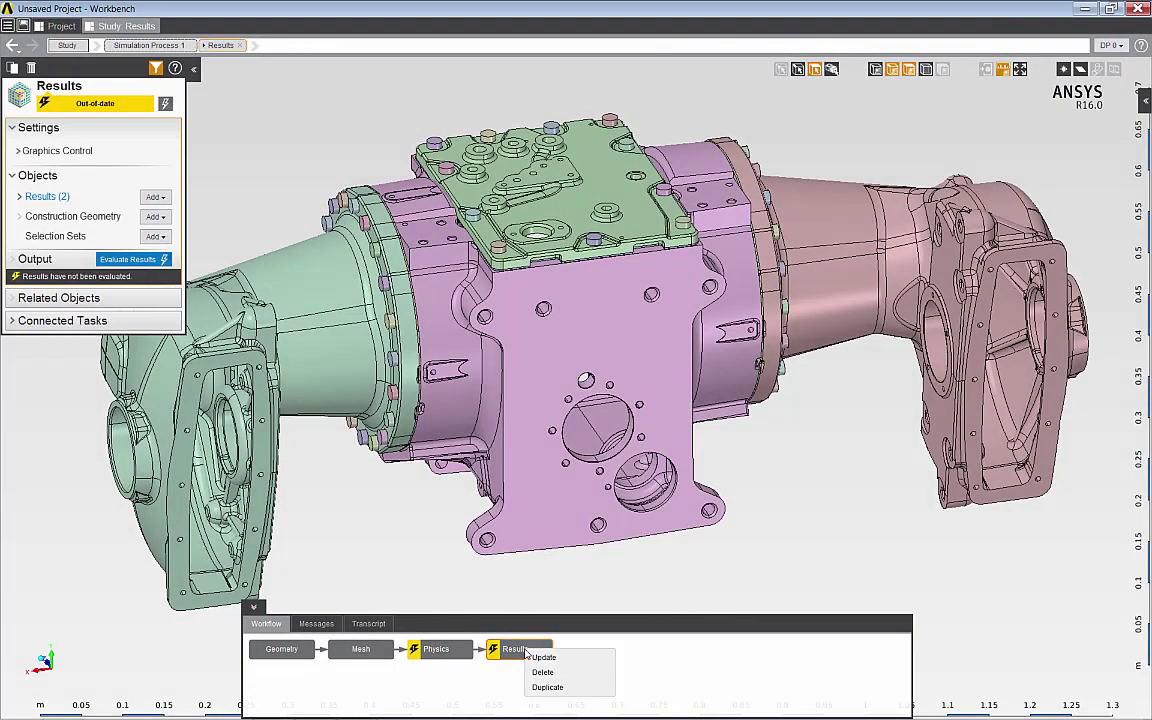
# - Update the Results node to solve the axle and evaluate both results
pyautogui.click(589, 663)
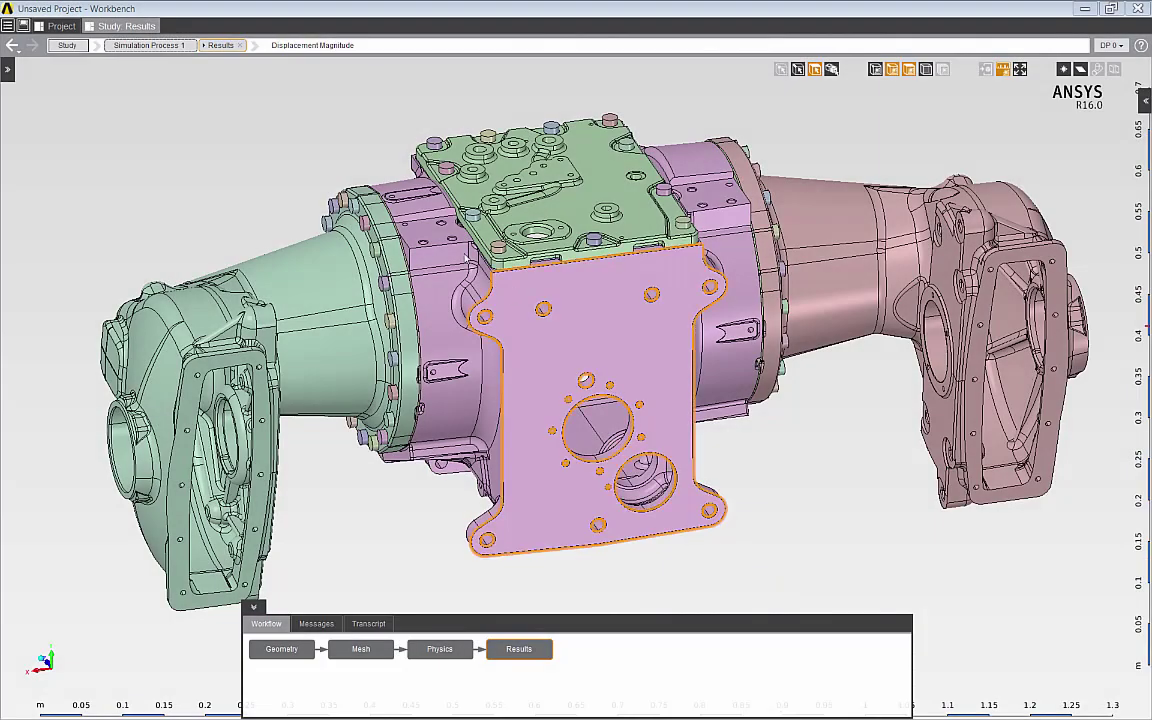
# - Plot displacement magnitude as a contour (0–0.0038 m) and rotate to view the loaded right end
pyautogui.click(257, 46)
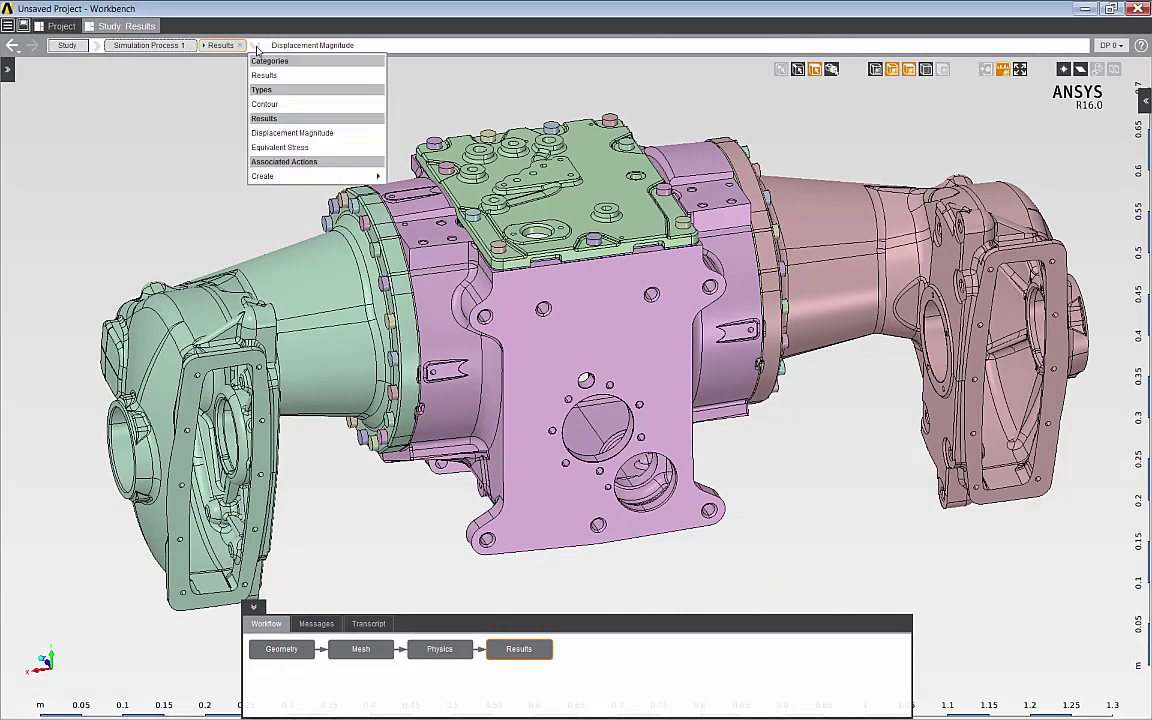
pyautogui.click(268, 105)
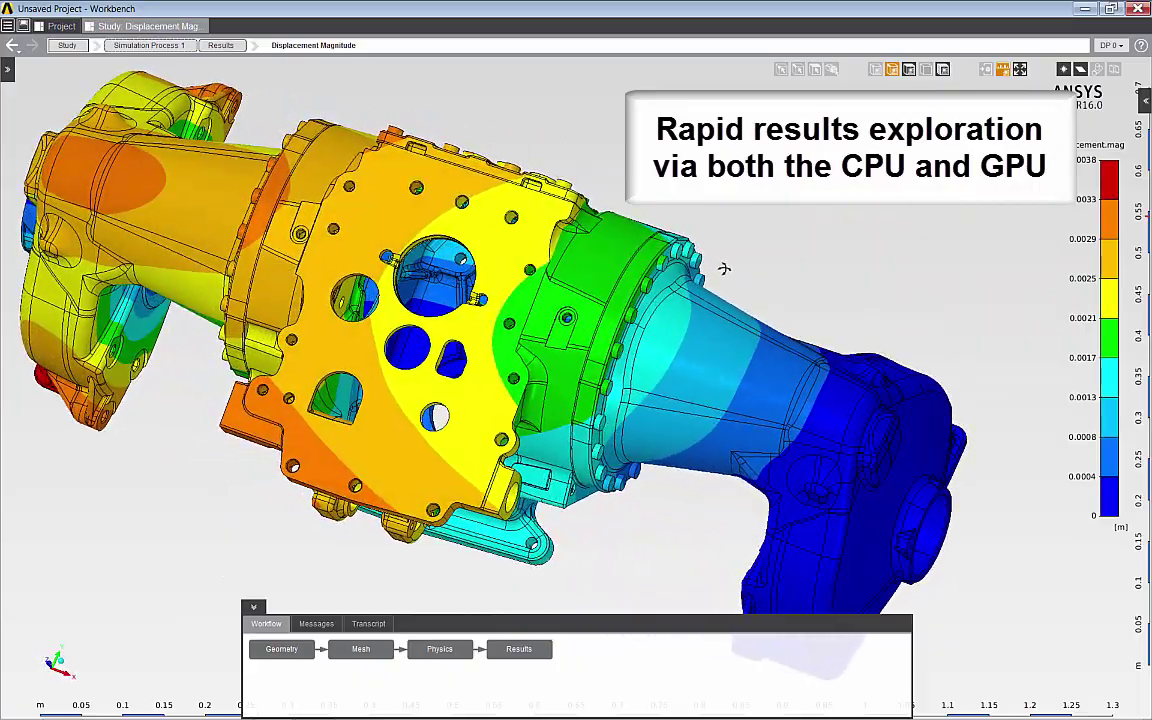
pyautogui.moveTo(703, 270); pyautogui.dragTo(281, 252, button='middle')
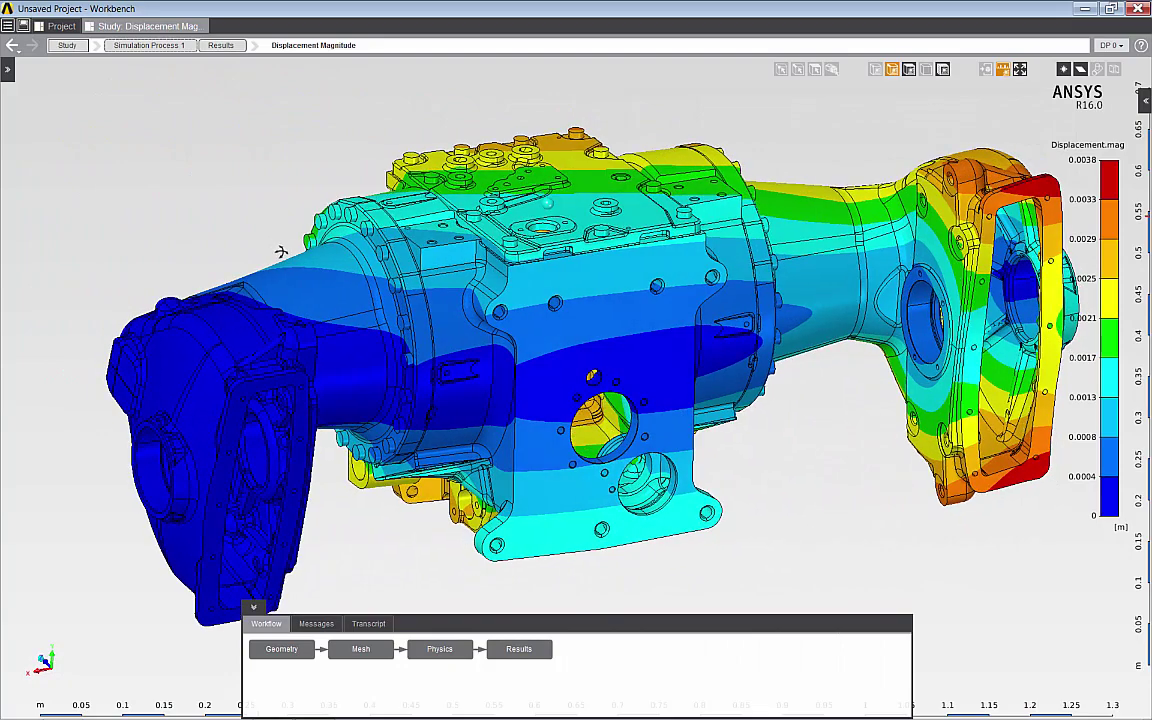
pyautogui.click(254, 46)
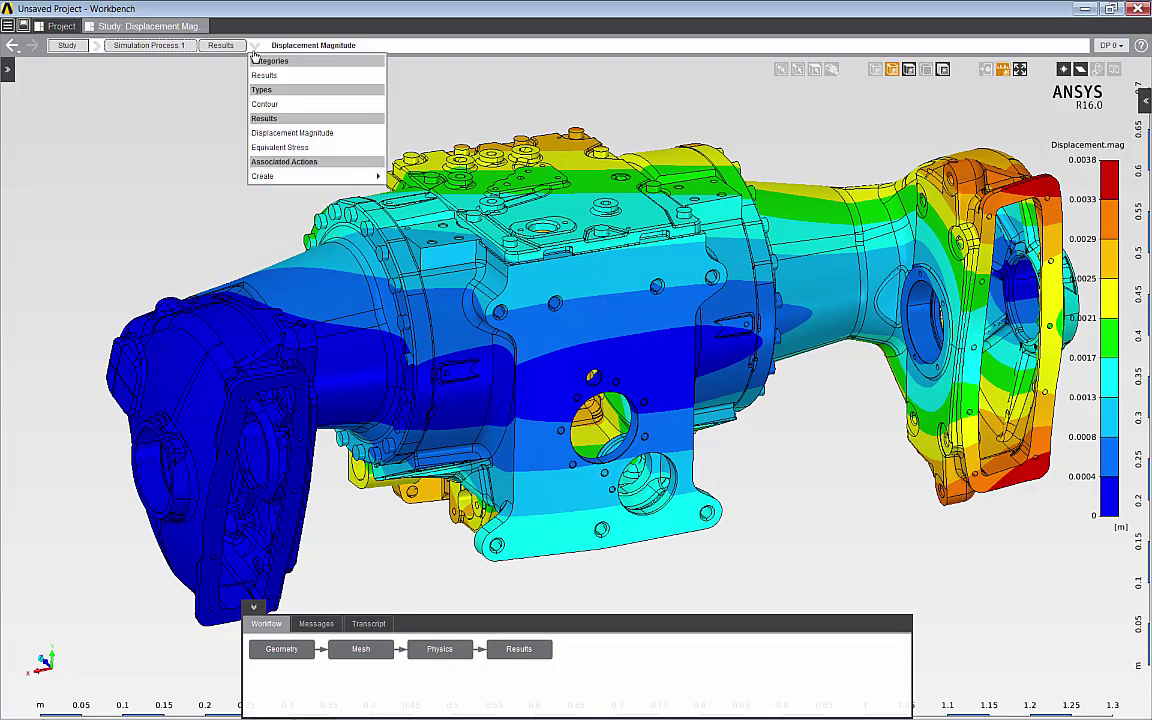
# - Show the Equivalent Stress contour on the axle, peaking near 7.174×10⁶ Pa at the flanges
pyautogui.click(290, 151)
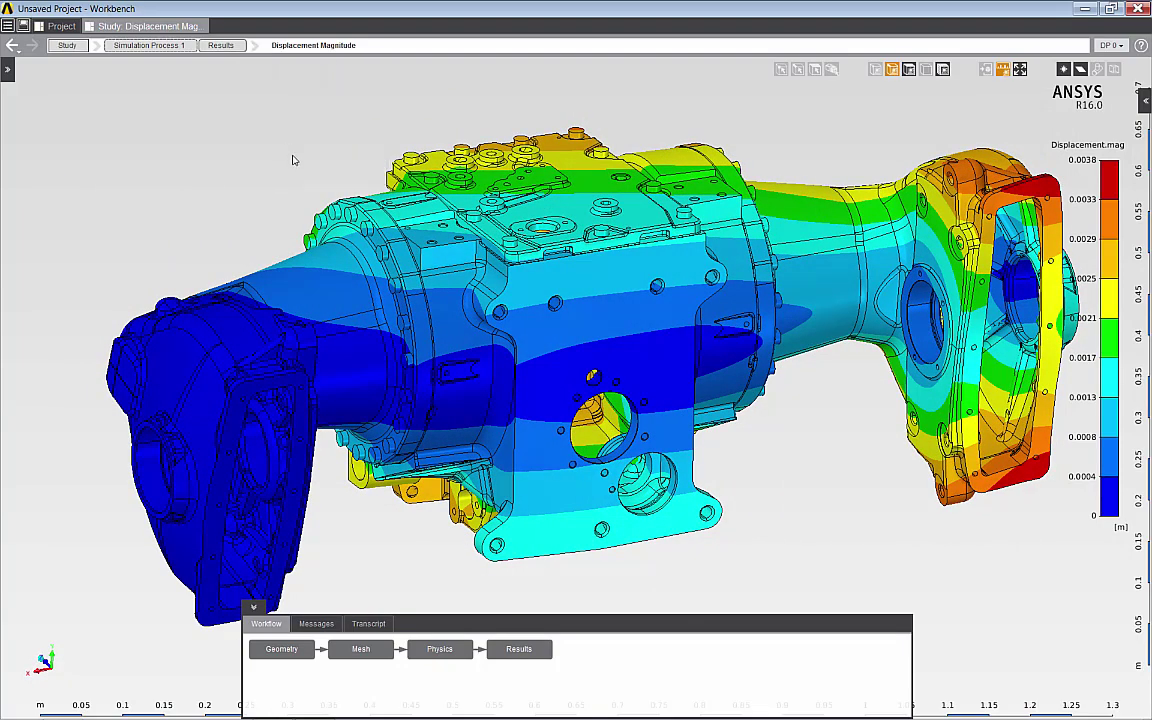
pyautogui.moveTo(213, 213)
pyautogui.mouseDown(button='middle')
pyautogui.moveTo(242, 207)
pyautogui.moveTo(20, 255)
pyautogui.moveTo(283, 185)
pyautogui.moveTo(252, 190)
pyautogui.moveTo(257, 219)
pyautogui.moveTo(228, 216)
pyautogui.mouseUp(button='middle')
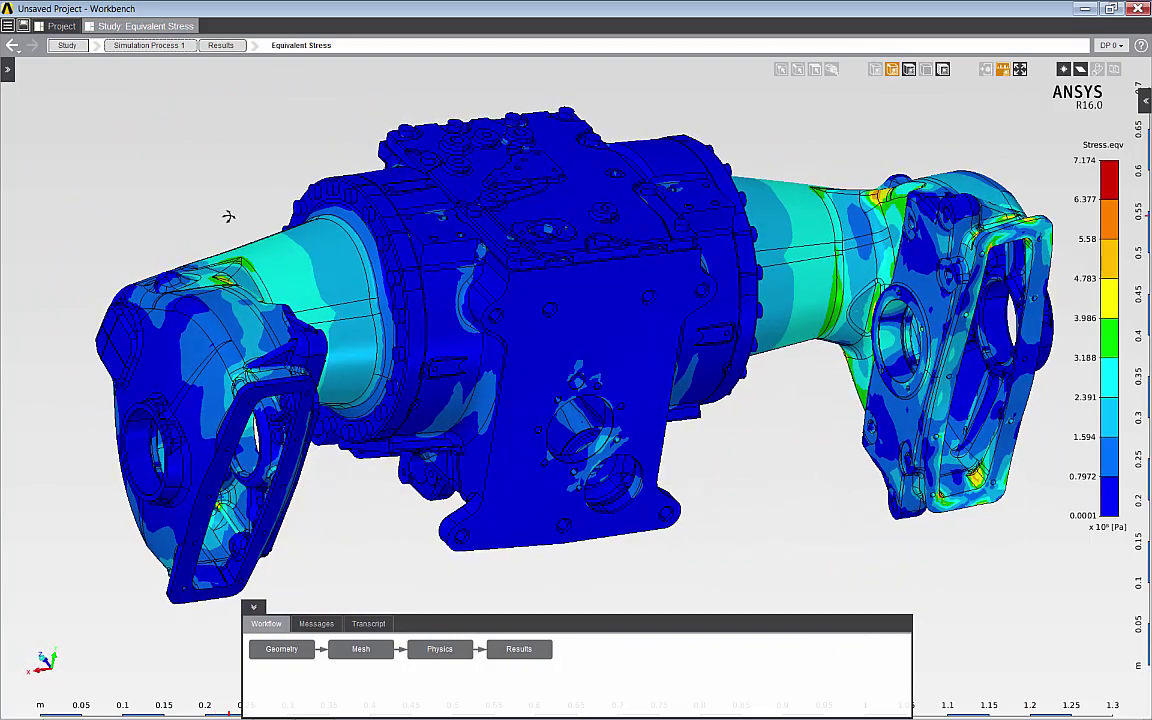